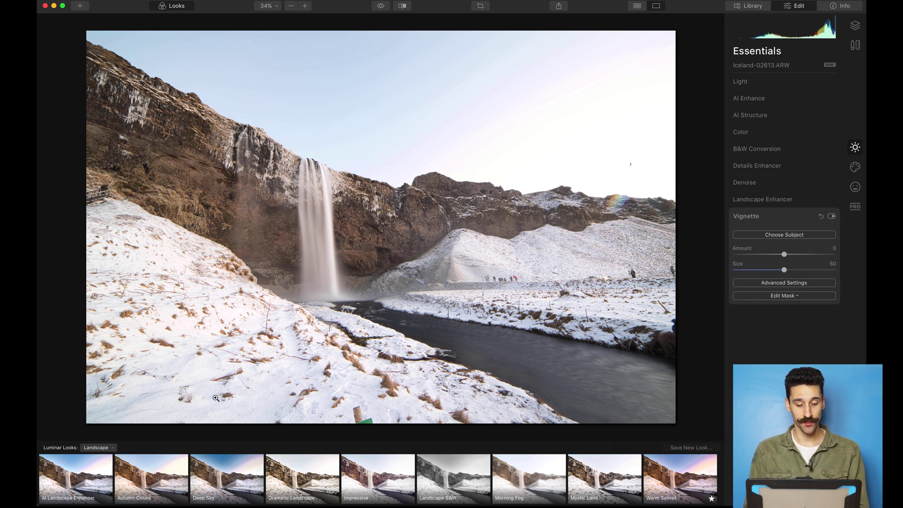
# - Try Autumn Colors, then apply the Warm Sunset look at 100 and compare with the original
pyautogui.click(153, 483)
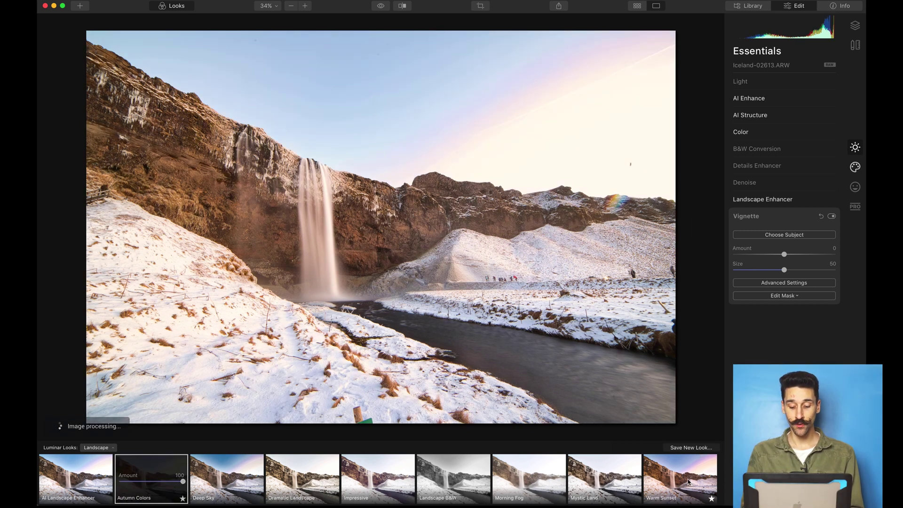
pyautogui.click(684, 480)
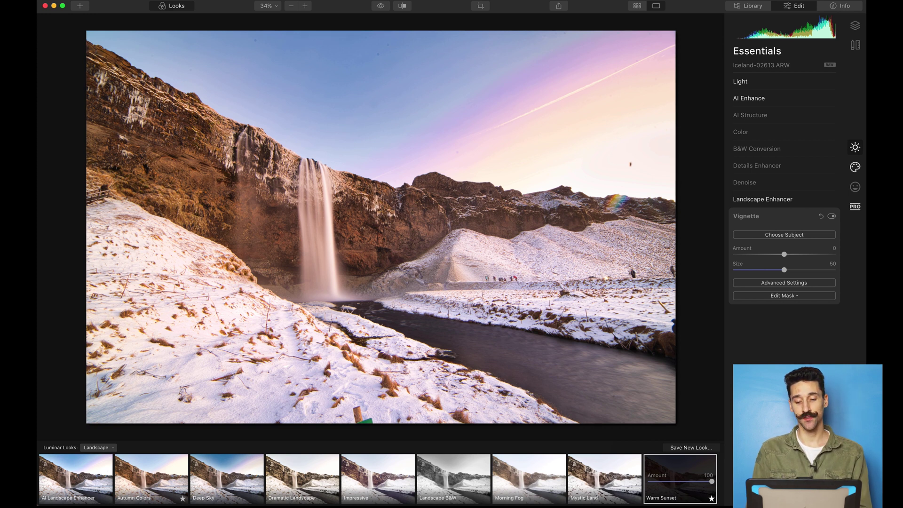
pyautogui.click(380, 8)
pyautogui.click(381, 7)
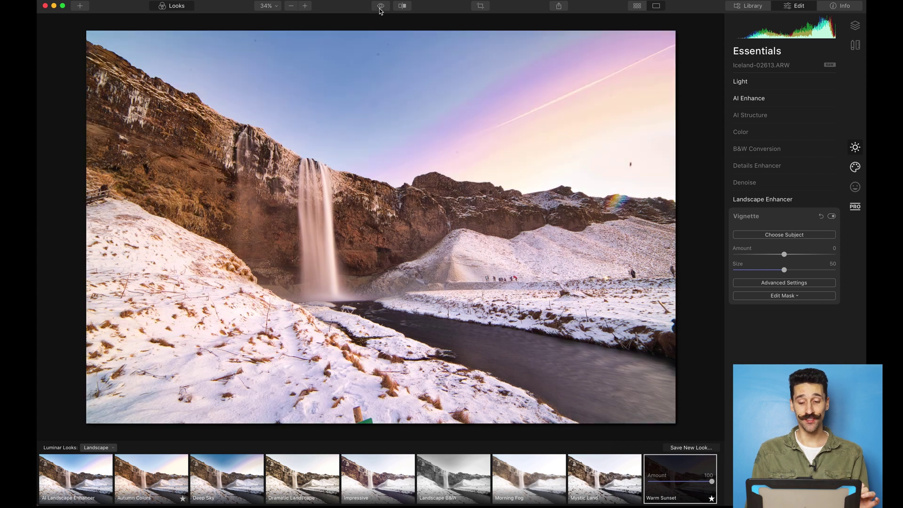
pyautogui.click(855, 147)
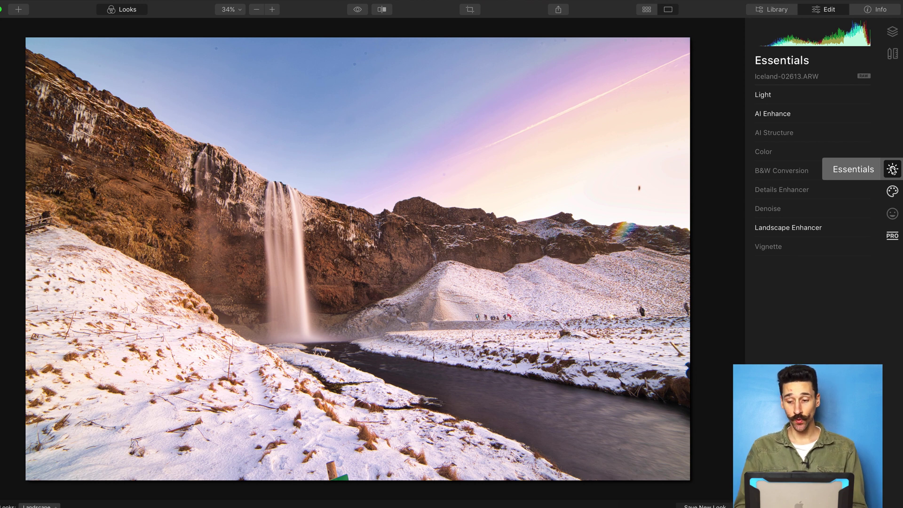
# - In the Light section, raise Smart Contrast to 9 and lower Blacks to -6
pyautogui.click(806, 96)
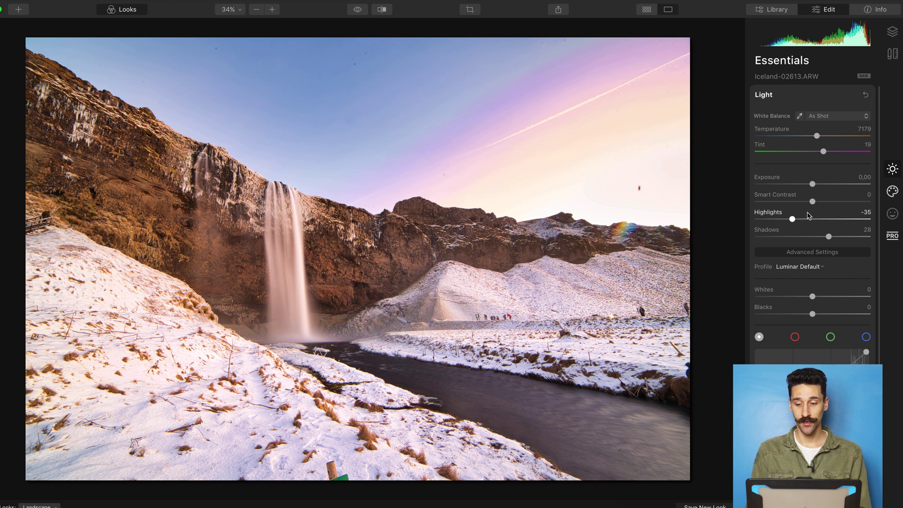
pyautogui.moveTo(813, 204); pyautogui.dragTo(818, 205)
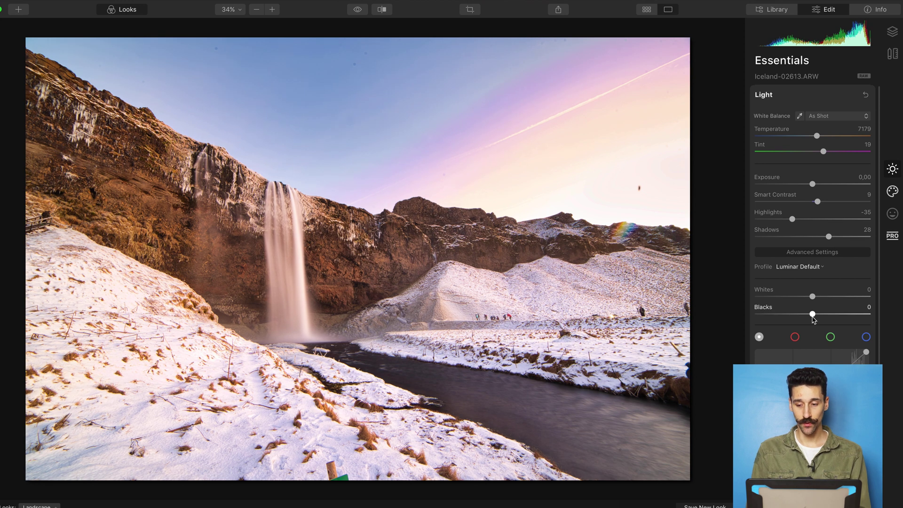
pyautogui.click(813, 315)
pyautogui.moveTo(812, 315); pyautogui.dragTo(809, 314)
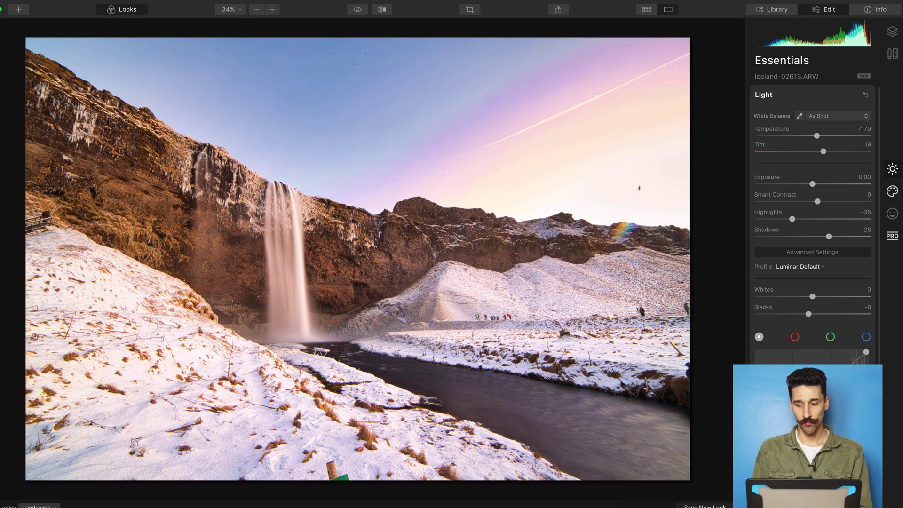
# - Choose Dramatic Sunset 1 from the AI Sky Replacement sky selection
pyautogui.click(892, 192)
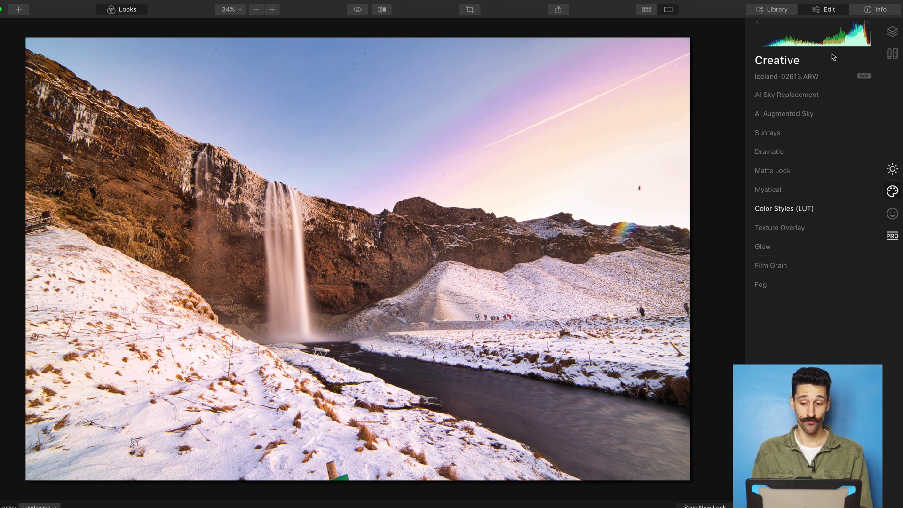
pyautogui.click(808, 97)
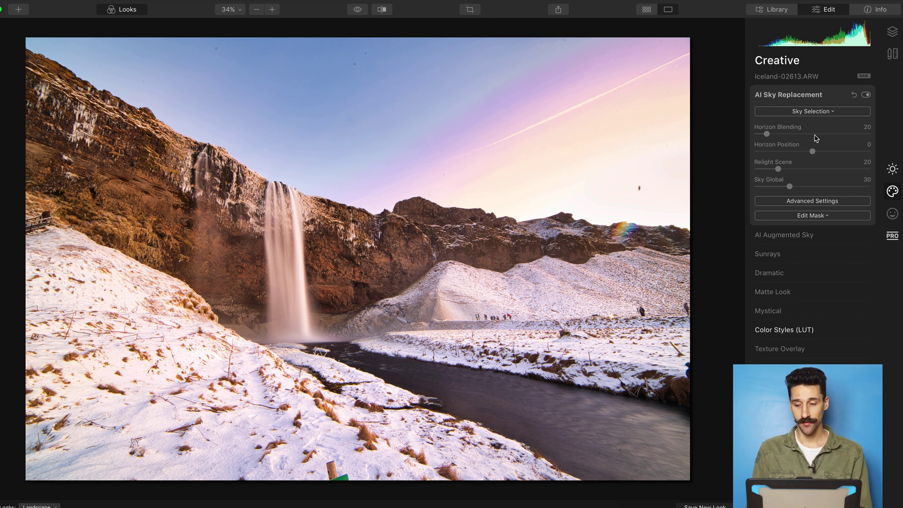
pyautogui.click(826, 115)
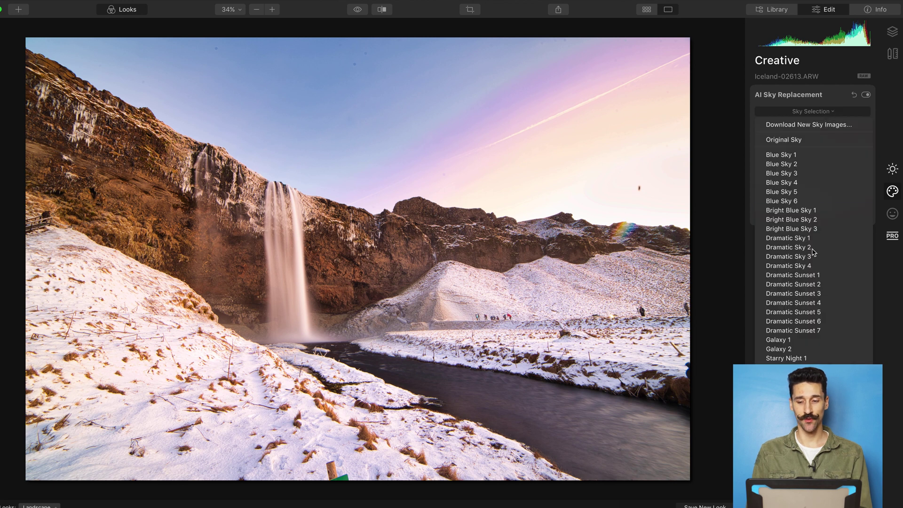
pyautogui.click(800, 275)
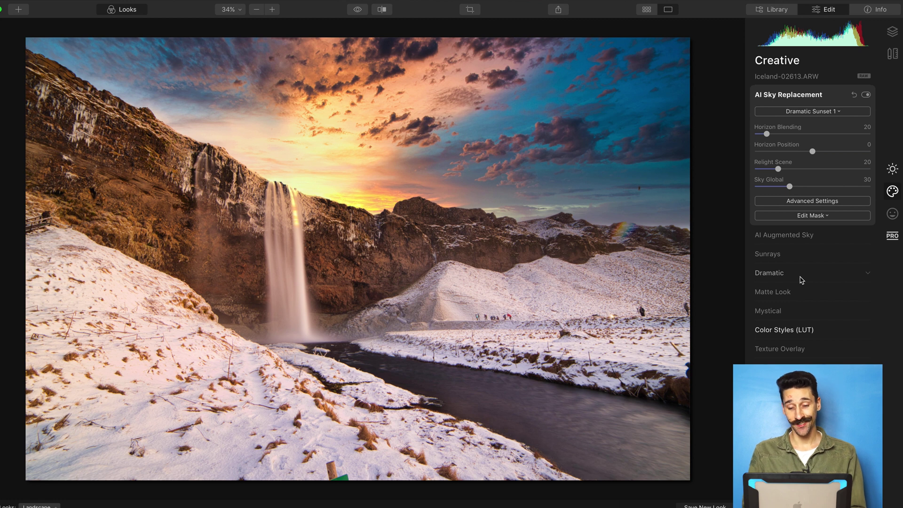
# - Lower Sky Global from 30 to 20, leaving Flip Sky unchecked after trying it
pyautogui.press('\\')
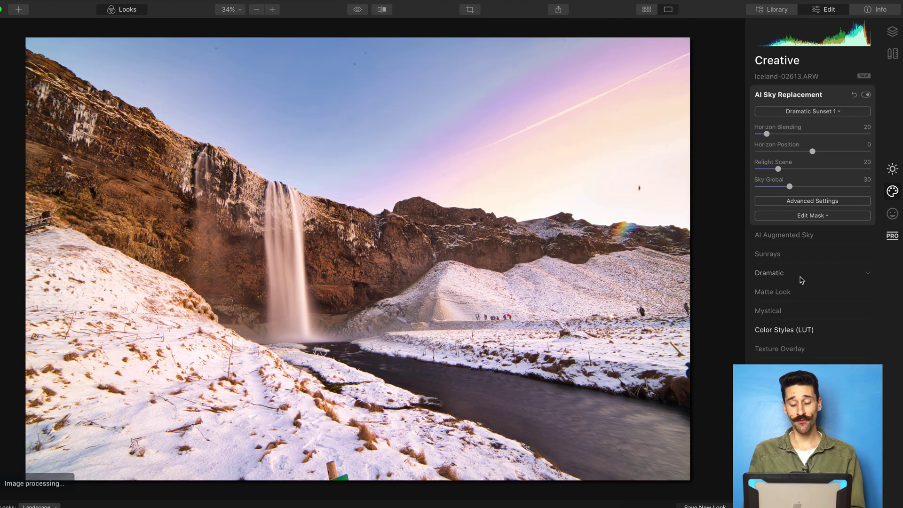
pyautogui.press('\\')
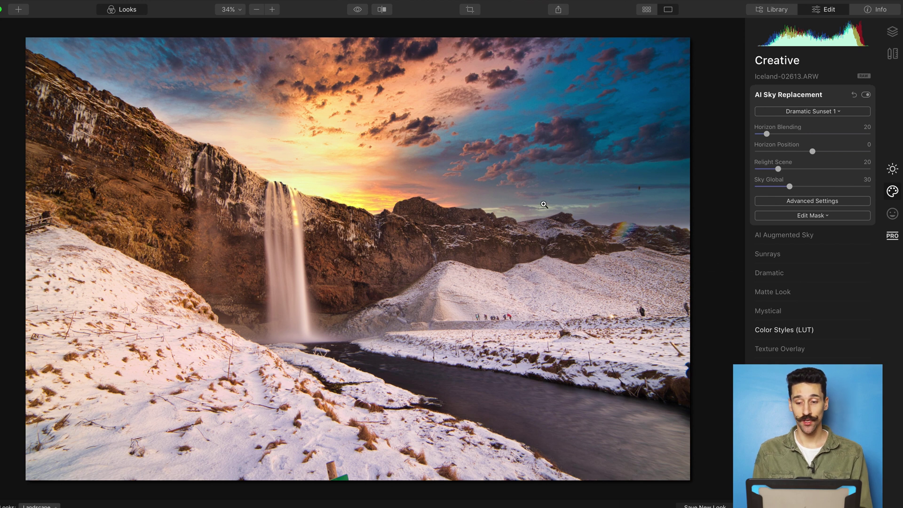
pyautogui.click(803, 201)
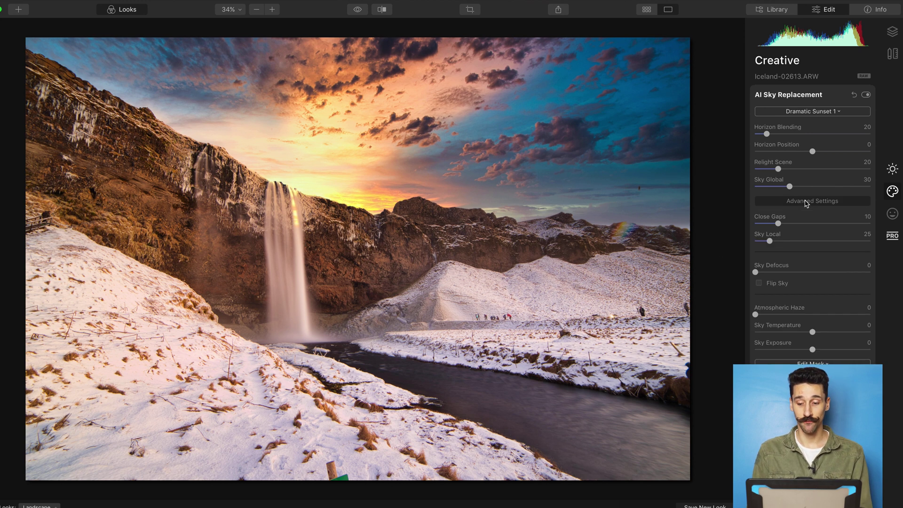
pyautogui.click(758, 283)
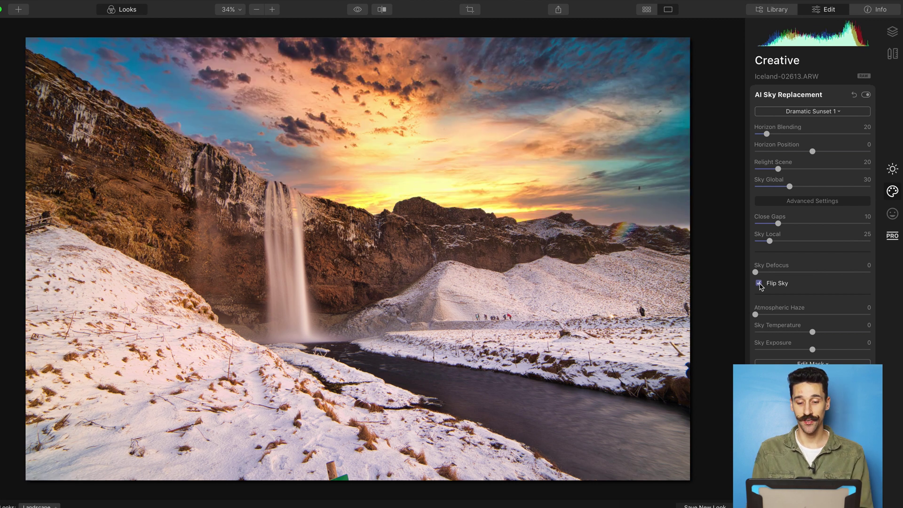
pyautogui.click(759, 283)
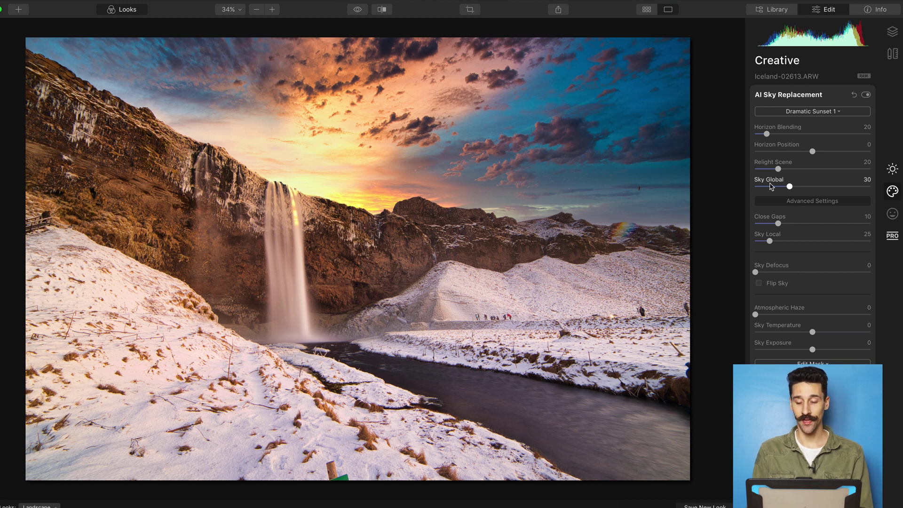
pyautogui.moveTo(790, 187); pyautogui.dragTo(780, 189)
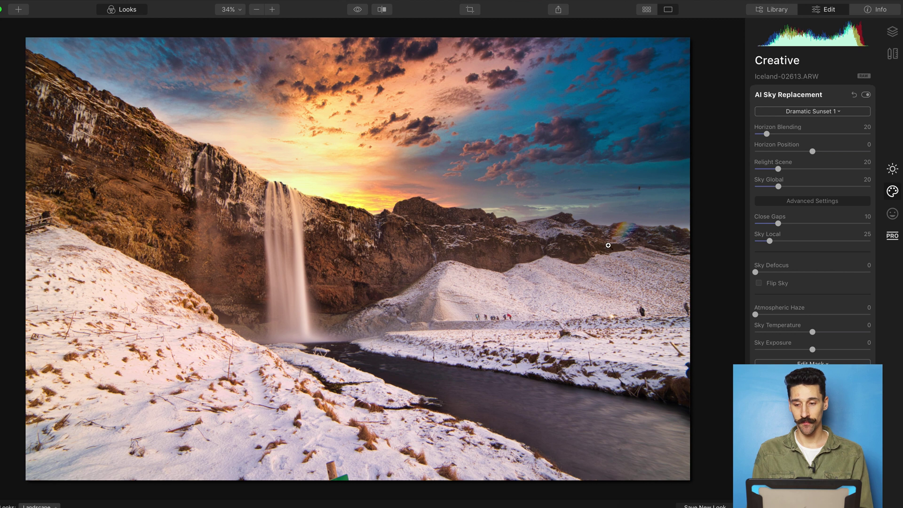
# - Compare the sky replacement on and off, then raise Relight Scene from 20 to 39
pyautogui.click(866, 95)
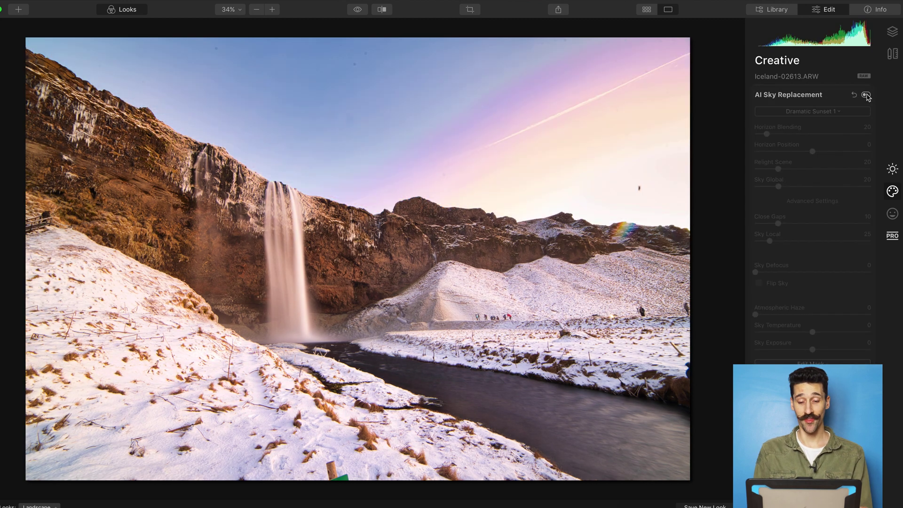
pyautogui.click(866, 95)
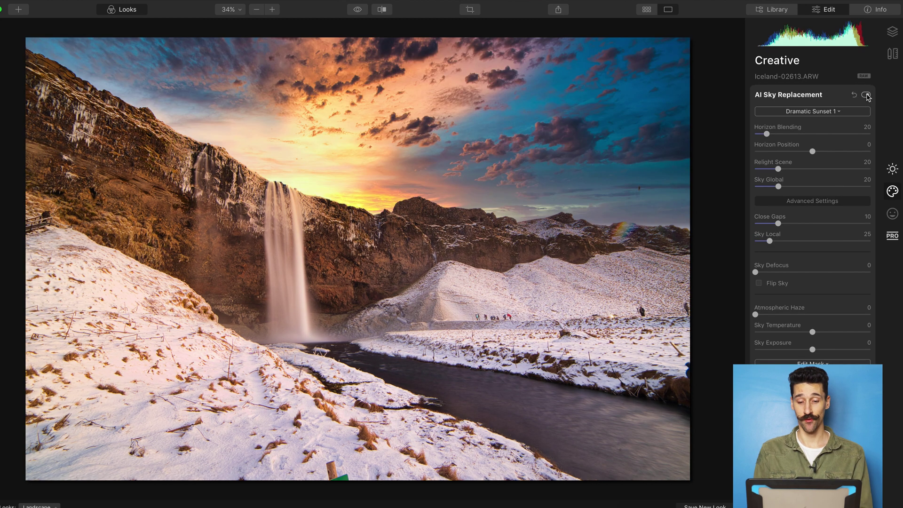
pyautogui.click(866, 95)
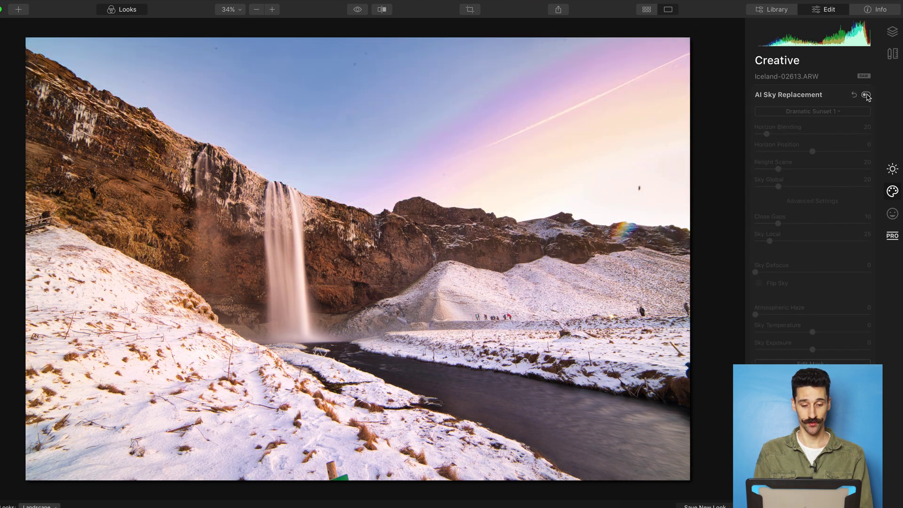
pyautogui.click(866, 95)
pyautogui.click(866, 95)
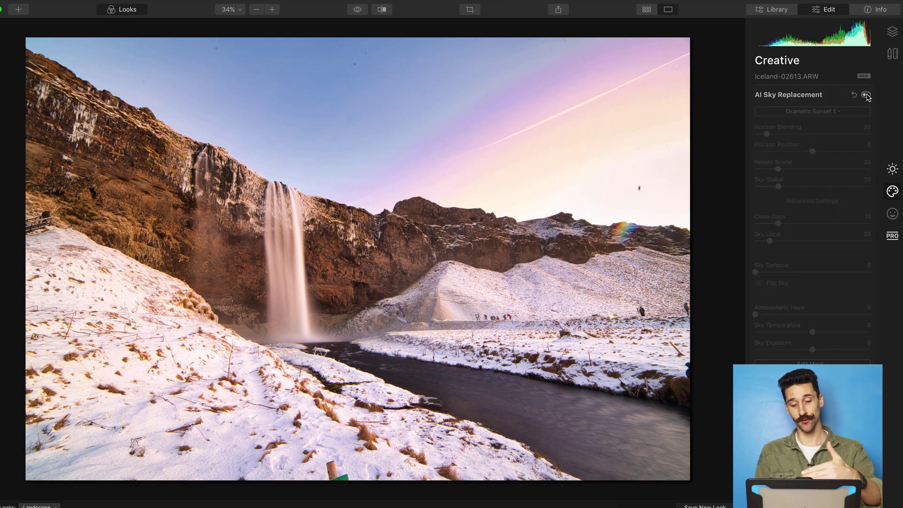
pyautogui.click(866, 95)
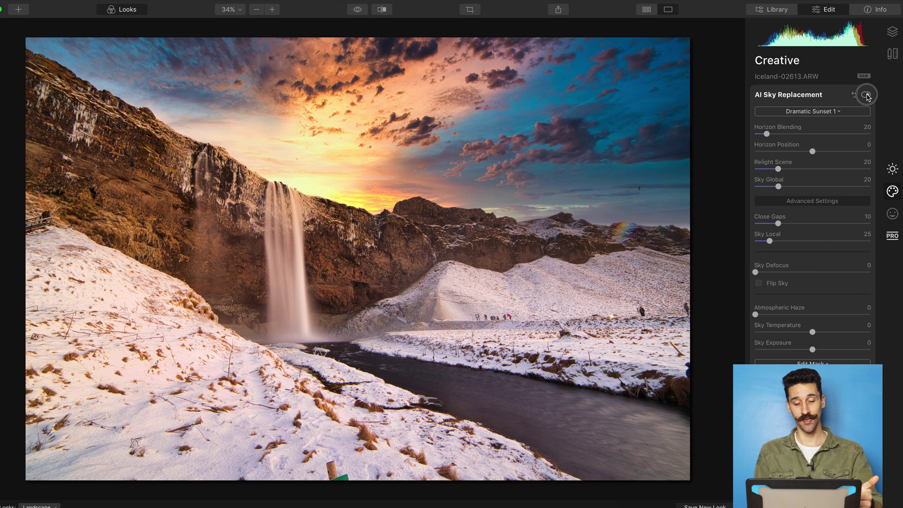
pyautogui.click(866, 95)
pyautogui.click(866, 96)
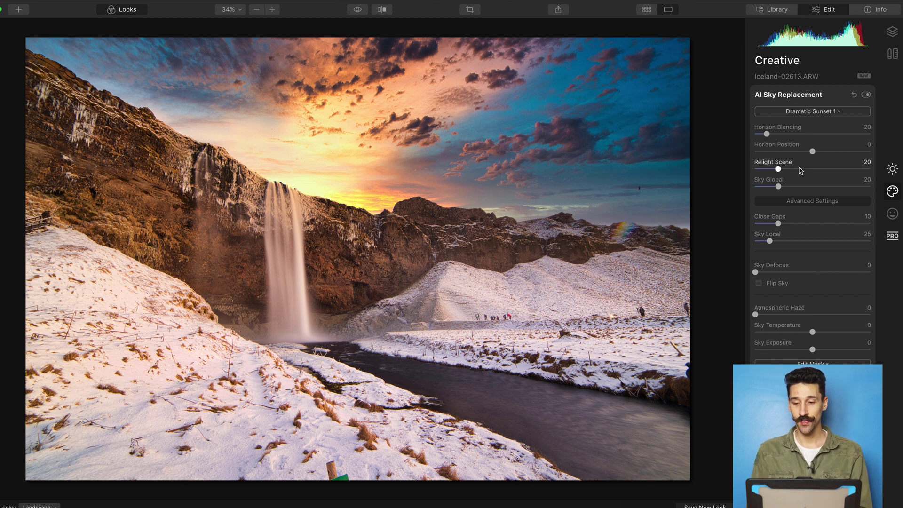
pyautogui.moveTo(779, 170); pyautogui.dragTo(800, 170)
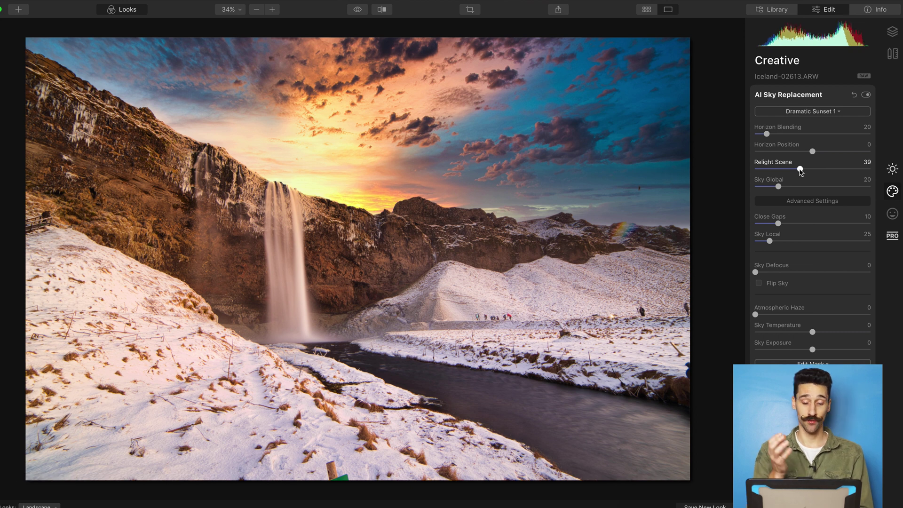
pyautogui.click(892, 168)
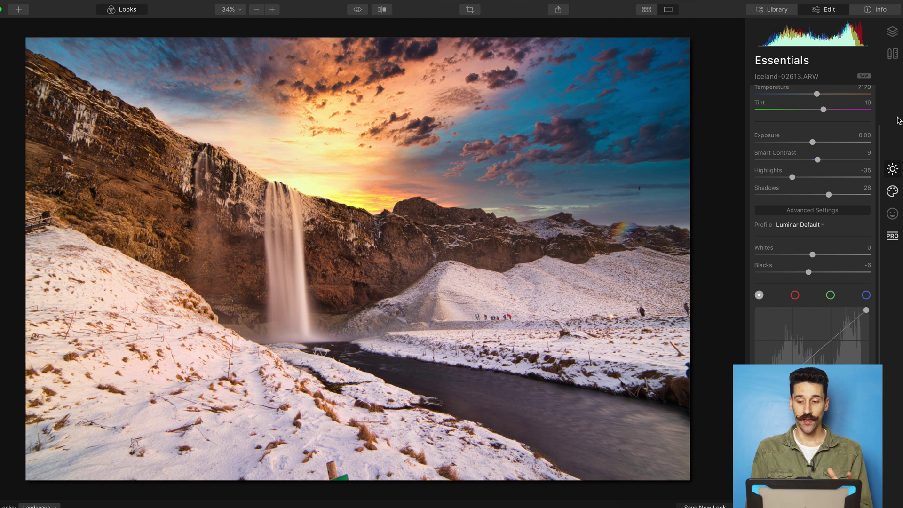
# - Set the Vignette Amount to -42 and compare the photo with it on and off
pyautogui.scroll(-1, 878, 287)
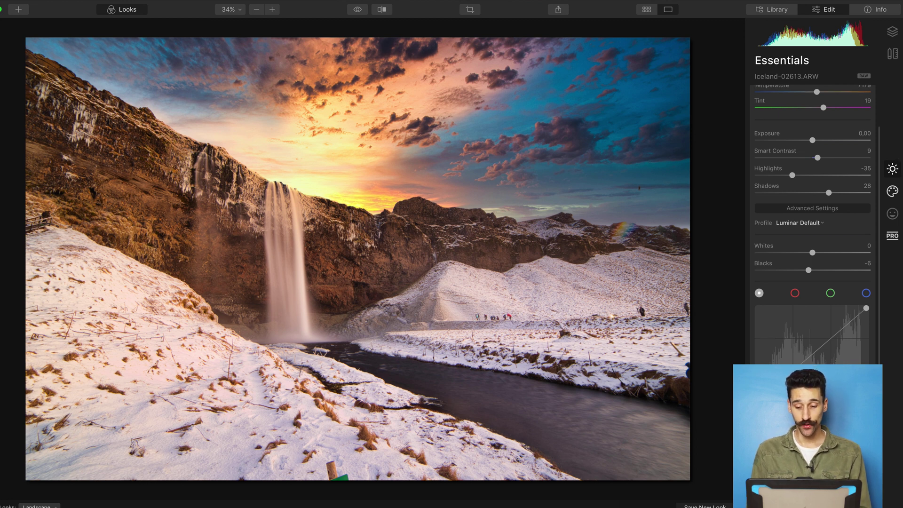
pyautogui.click(800, 246)
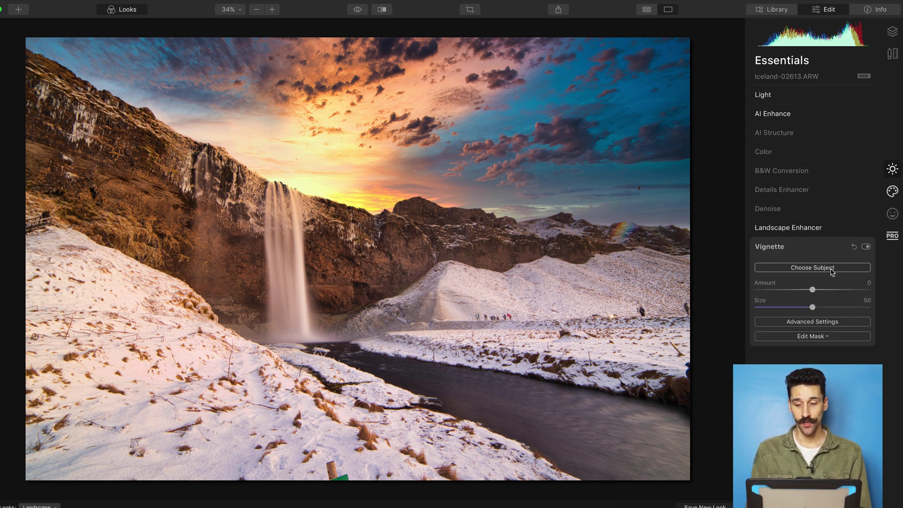
pyautogui.moveTo(812, 290); pyautogui.dragTo(788, 291)
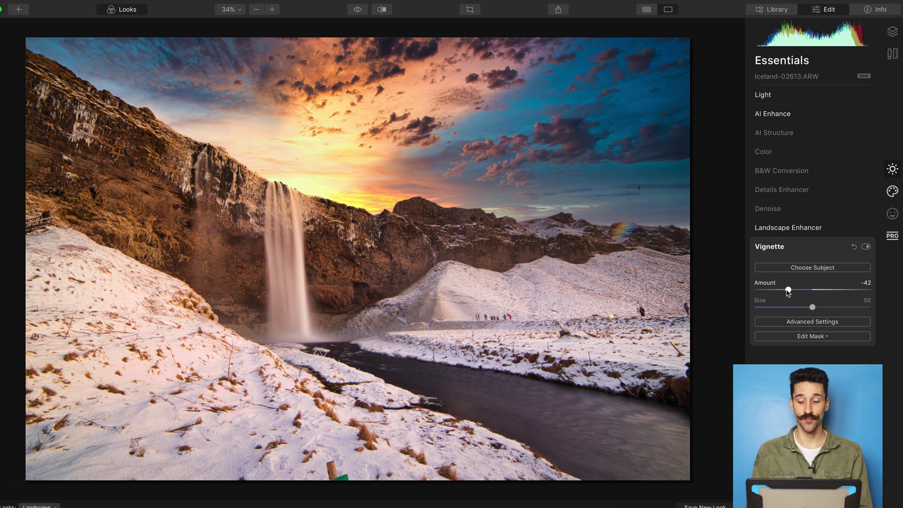
pyautogui.click(866, 247)
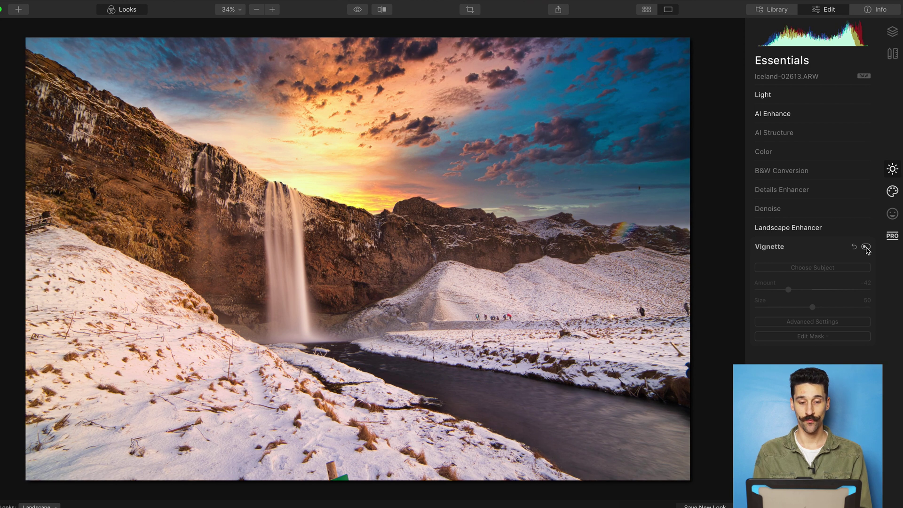
pyautogui.click(866, 247)
pyautogui.click(866, 247)
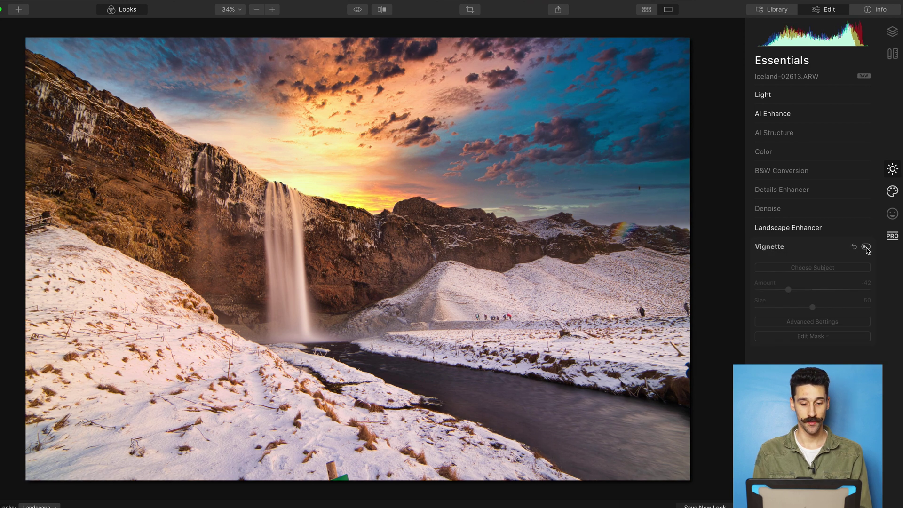
pyautogui.click(866, 247)
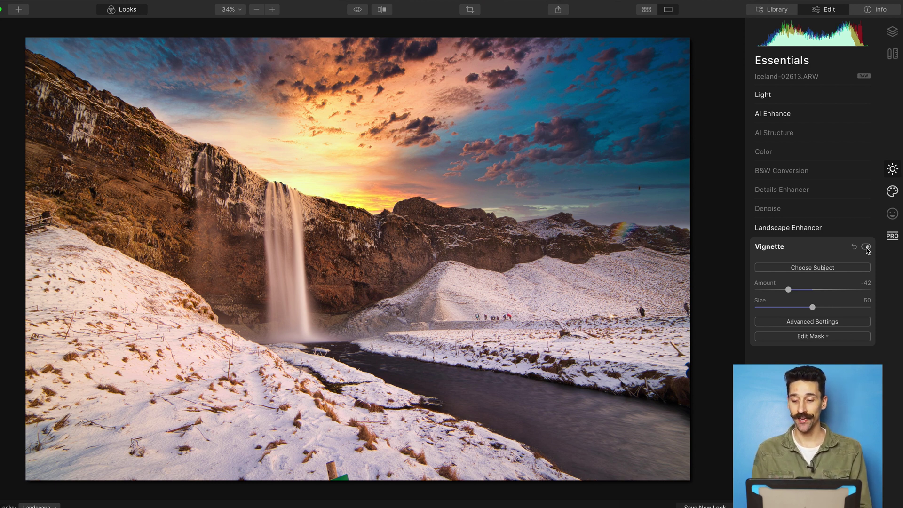
pyautogui.click(892, 168)
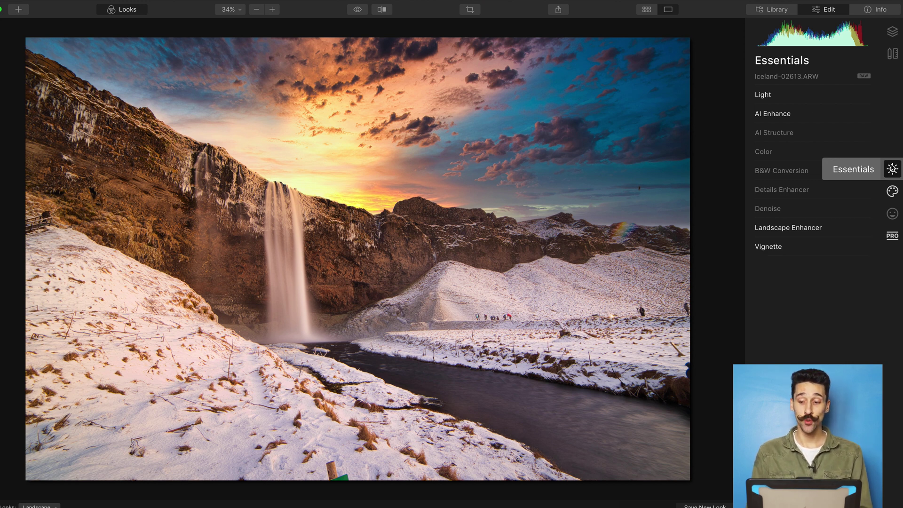
# - Set AI Structure Amount to 28 and toggle it to compare the added detail
pyautogui.click(789, 133)
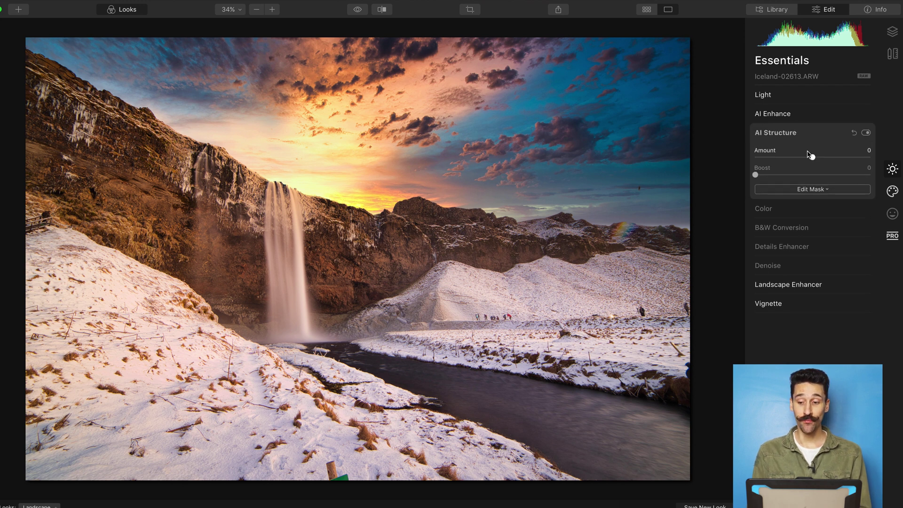
pyautogui.moveTo(813, 157); pyautogui.dragTo(830, 159)
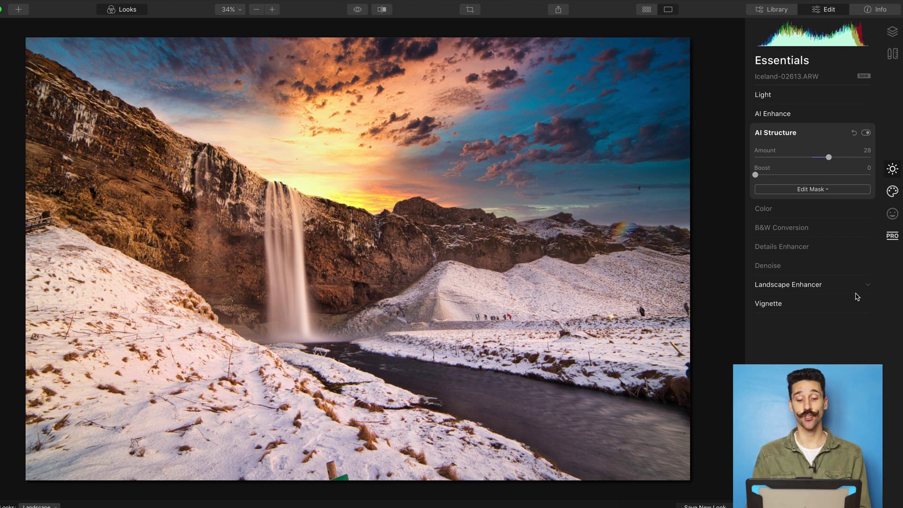
pyautogui.click(866, 133)
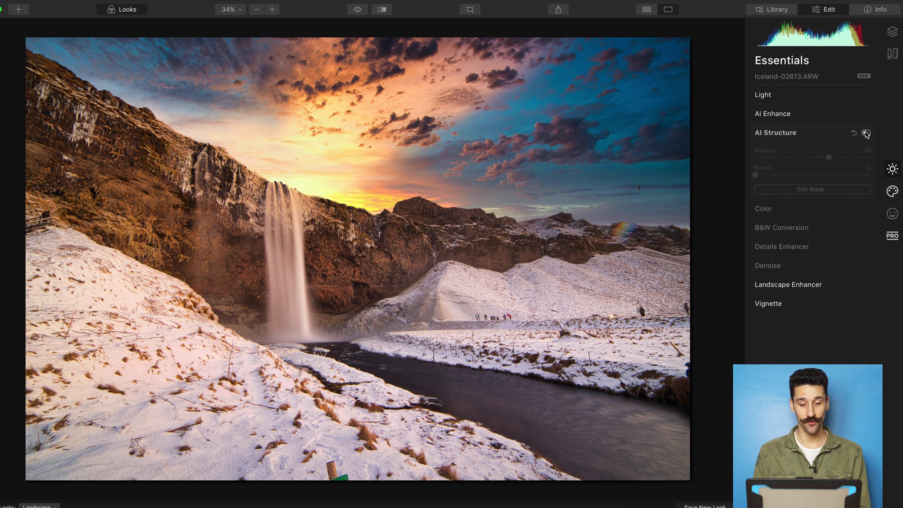
pyautogui.click(866, 133)
pyautogui.click(866, 133)
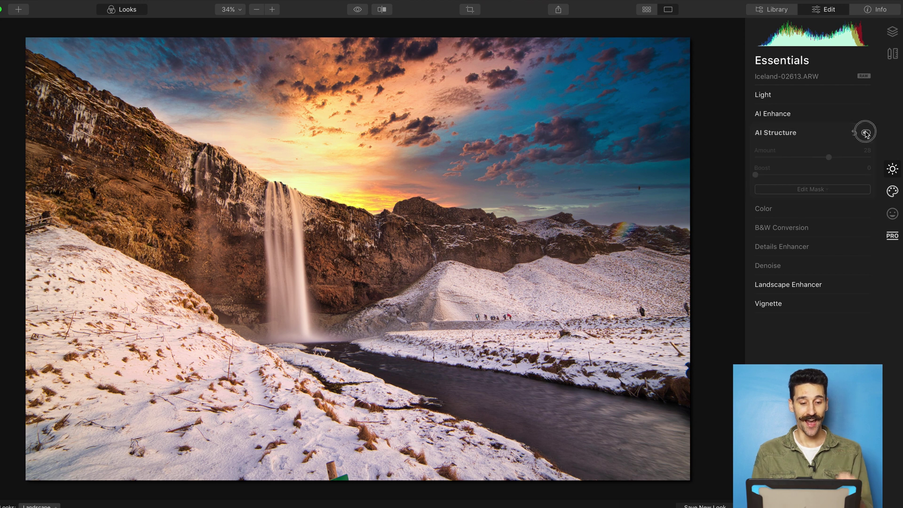
pyautogui.click(866, 133)
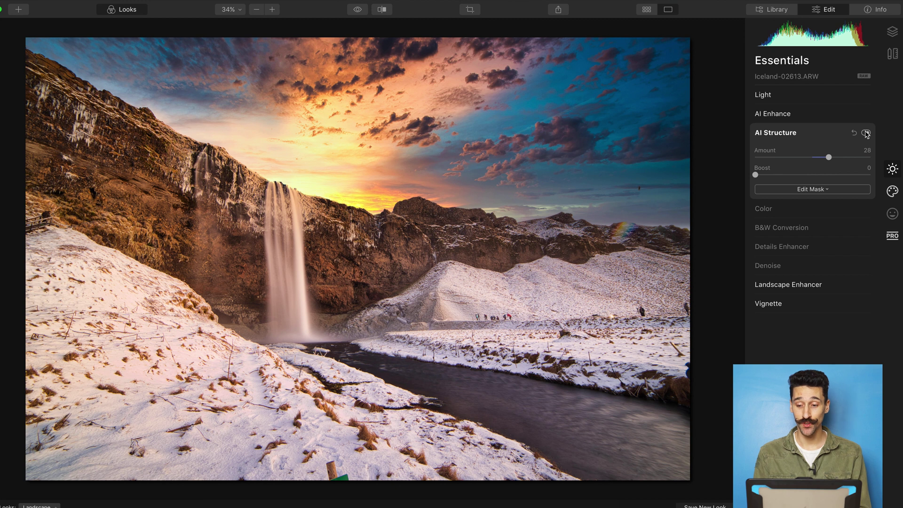
pyautogui.click(866, 133)
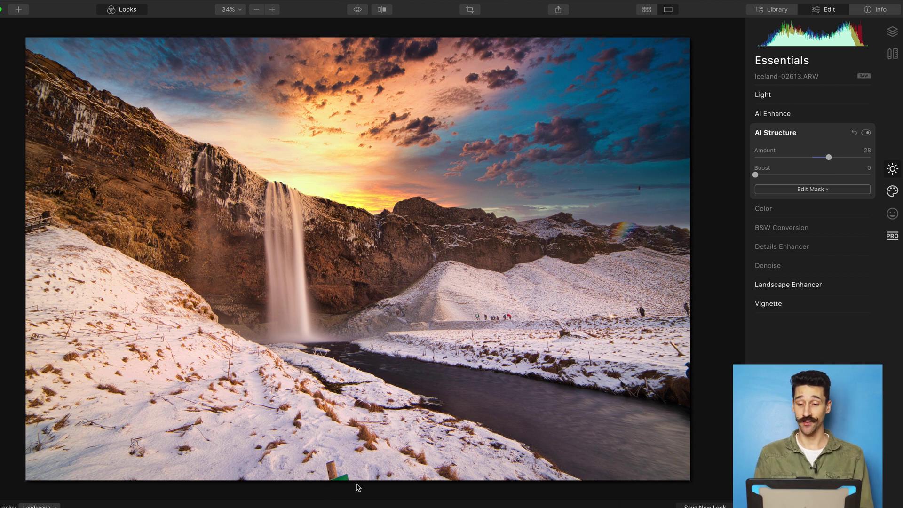
# - With the Erase tool, paint over the bottom-edge object, snowy-slope spot and right-edge figure
pyautogui.click(891, 54)
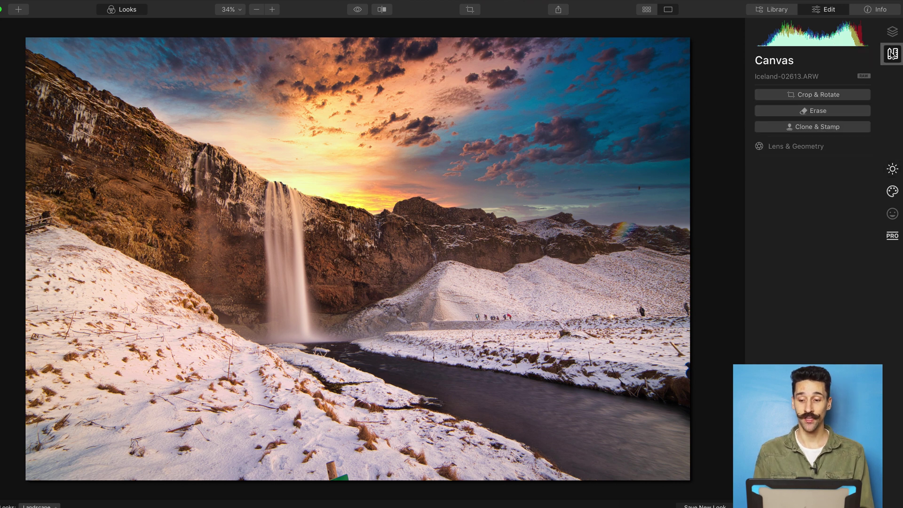
pyautogui.click(818, 111)
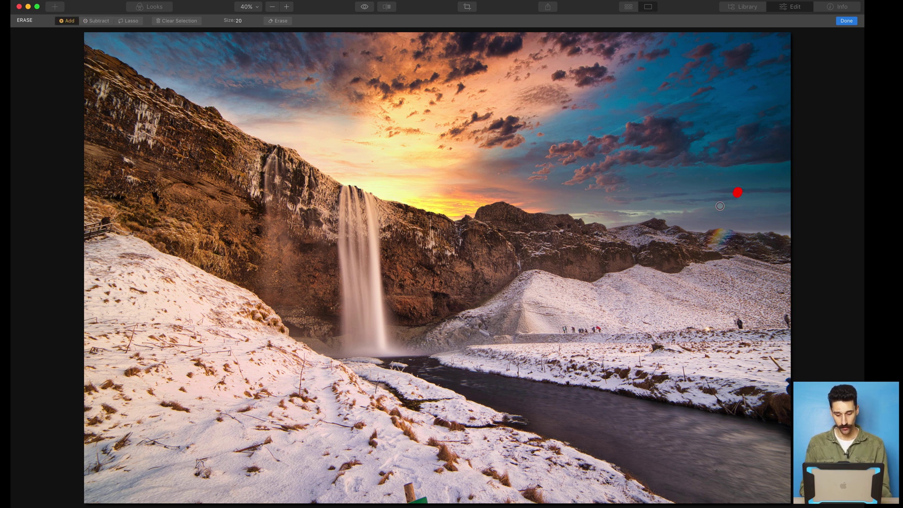
pyautogui.moveTo(431, 499)
pyautogui.mouseDown()
pyautogui.moveTo(412, 486)
pyautogui.moveTo(411, 501)
pyautogui.moveTo(407, 487)
pyautogui.moveTo(417, 493)
pyautogui.mouseUp()
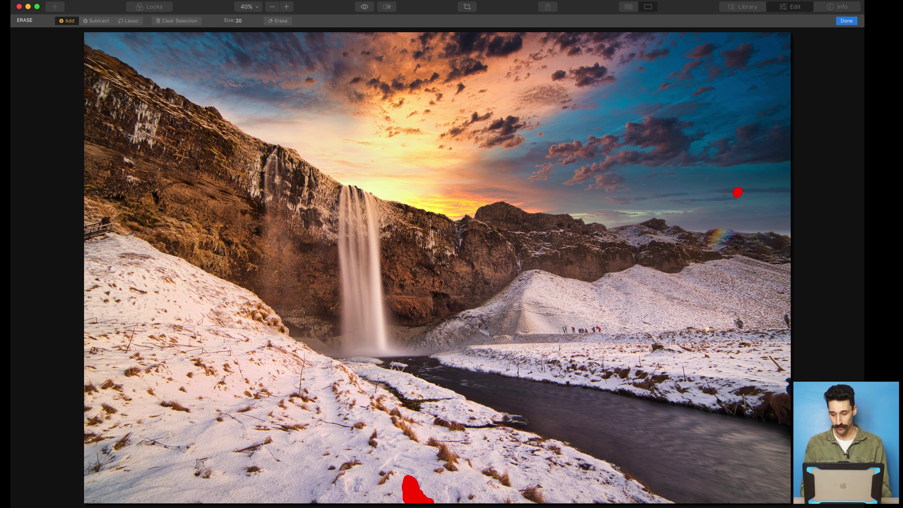
pyautogui.moveTo(740, 324); pyautogui.dragTo(742, 326)
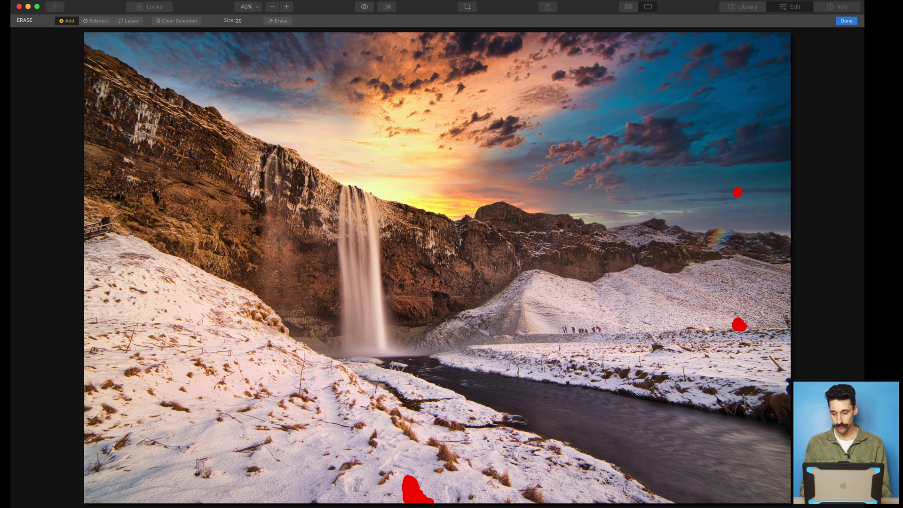
pyautogui.moveTo(785, 316); pyautogui.dragTo(786, 326)
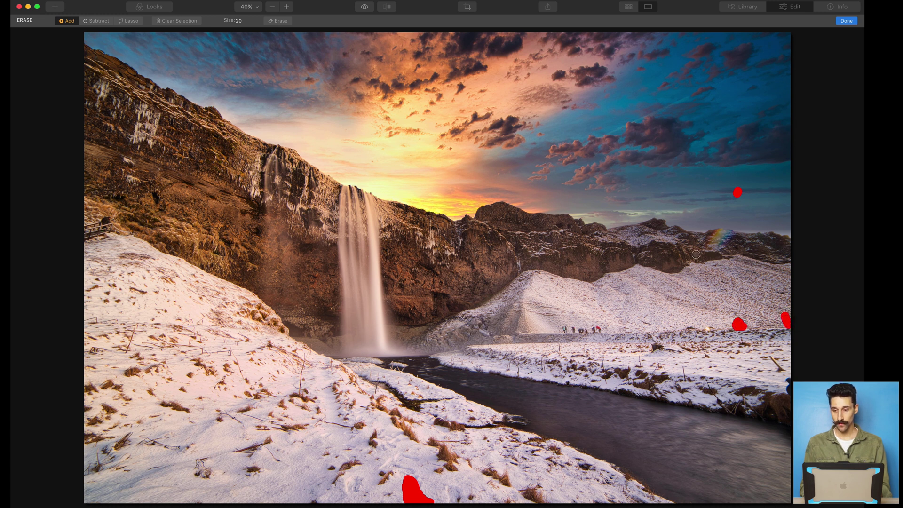
# - Confirm the erase with Done so the marked spots are removed from the photo
pyautogui.click(845, 21)
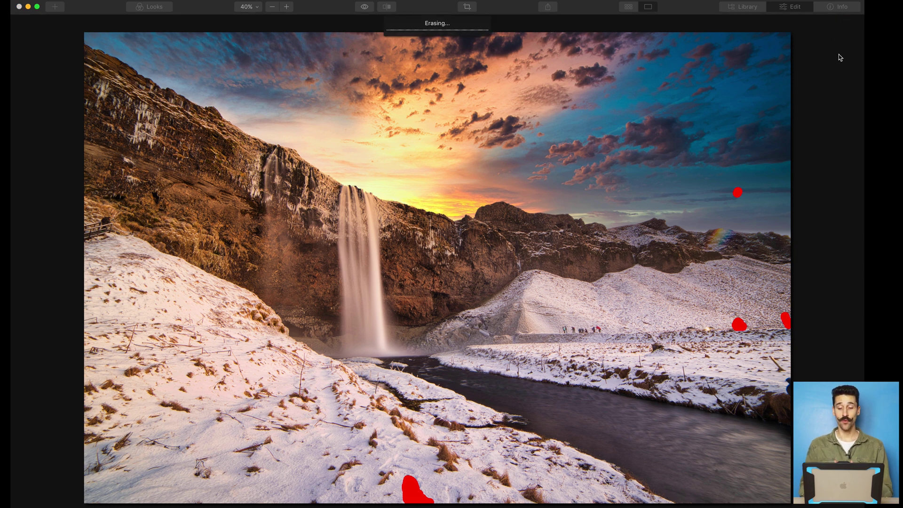